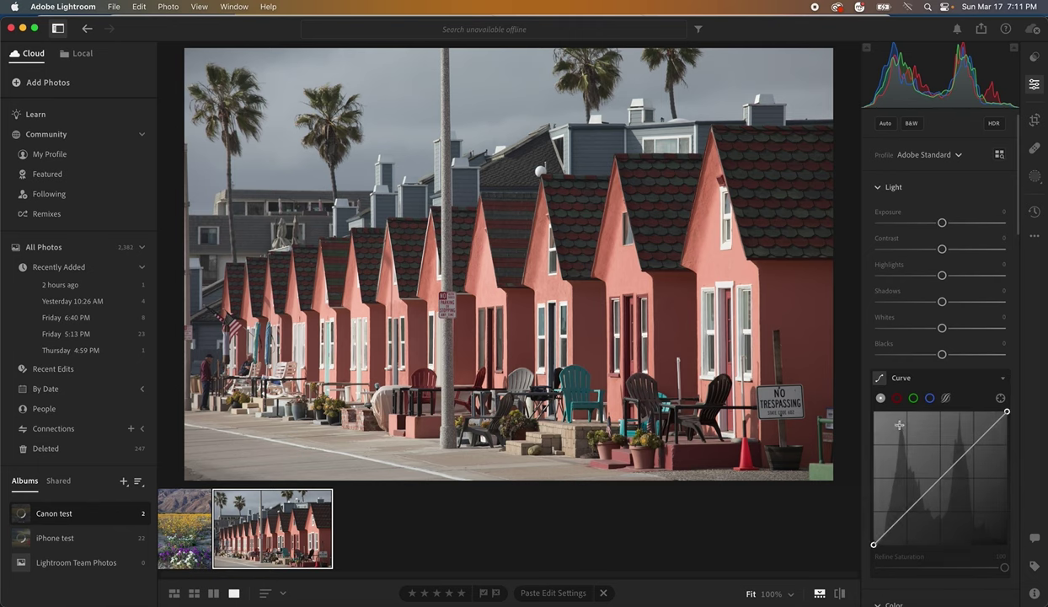
Set the cottage photo's white balance to Custom, with Temp 5,087 and Tint −2.
scroll(937, 367, "down", 5)
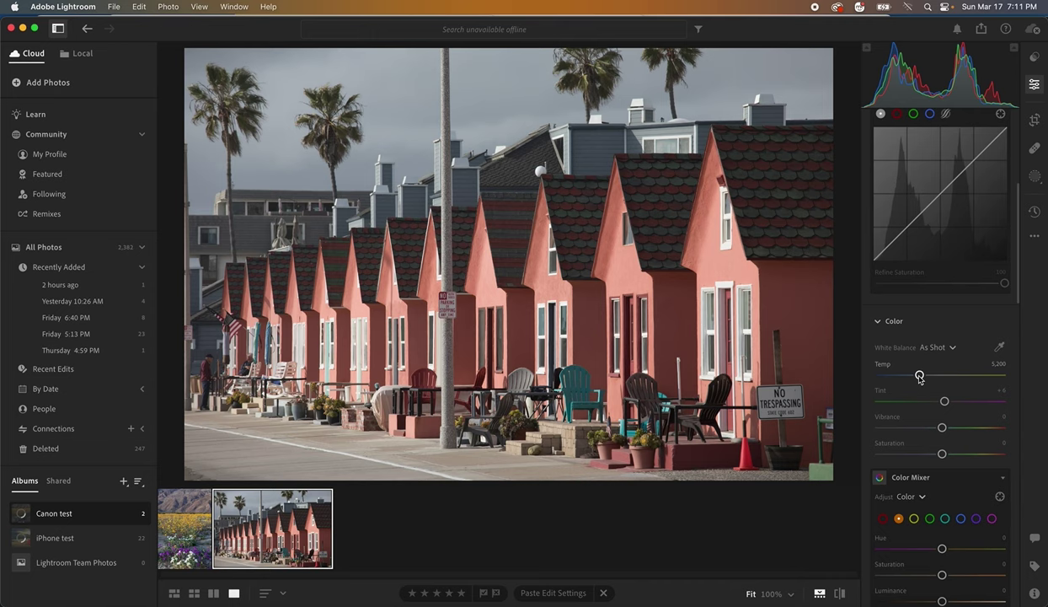
mouse_move(919, 376)
left_mouse_down()
mouse_move(942, 376)
mouse_move(888, 376)
mouse_move(937, 376)
mouse_move(900, 379)
mouse_move(918, 386)
left_mouse_up()
mouse_move(946, 403)
left_mouse_down()
mouse_move(971, 405)
mouse_move(896, 405)
mouse_move(943, 412)
left_mouse_up()
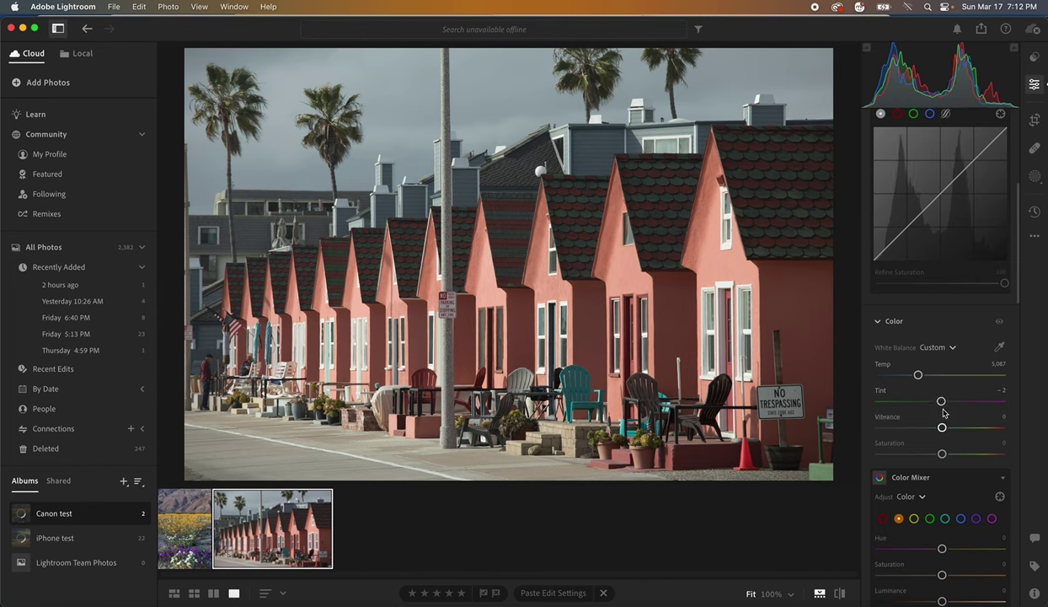
scroll(944, 412, "down", 10)
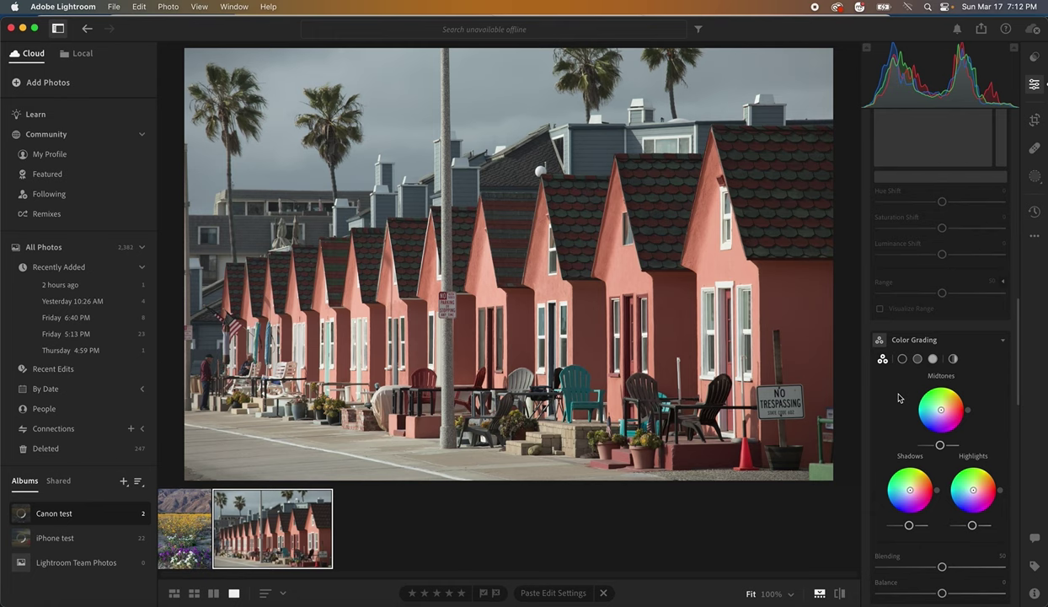
scroll(893, 392, "down", 2)
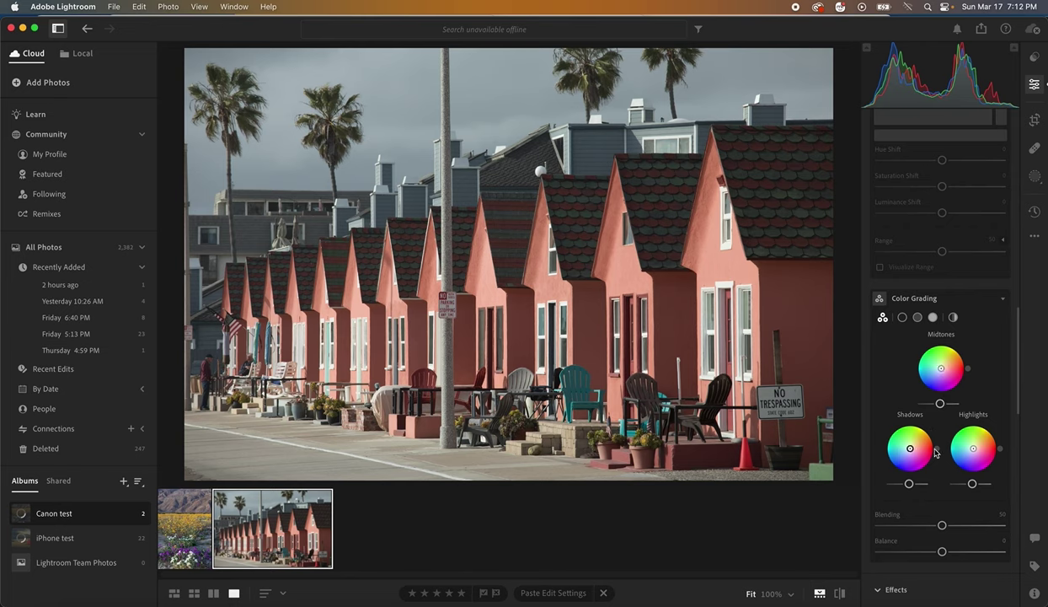
Use the targeted adjustment tool to set orange to Hue +8, Saturation +11, Luminance −12.
mouse_move(937, 451)
scroll(1002, 253, "up", 5)
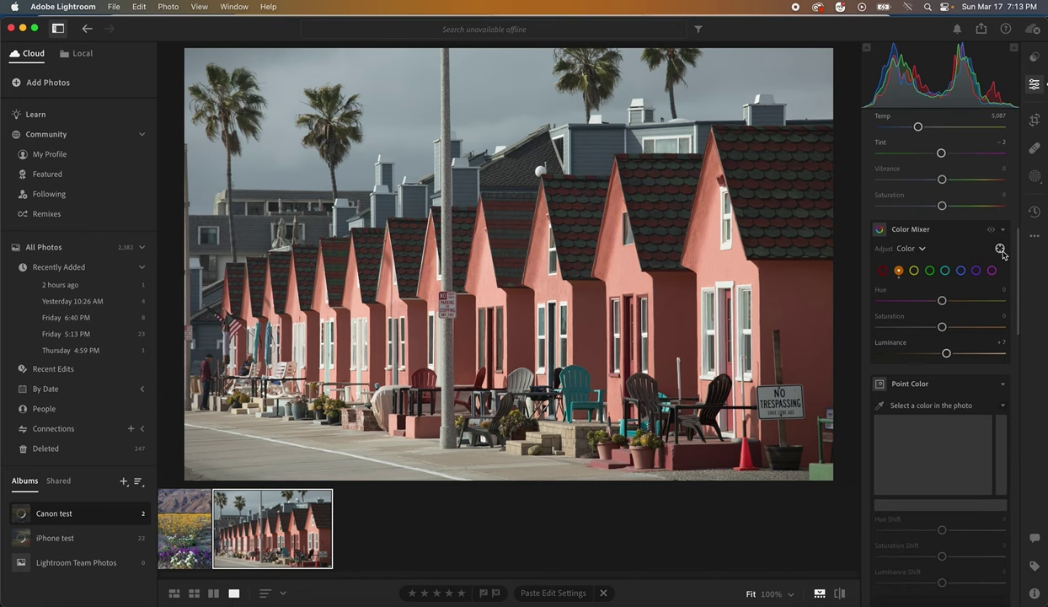
left_click(1001, 250)
left_click(1000, 248)
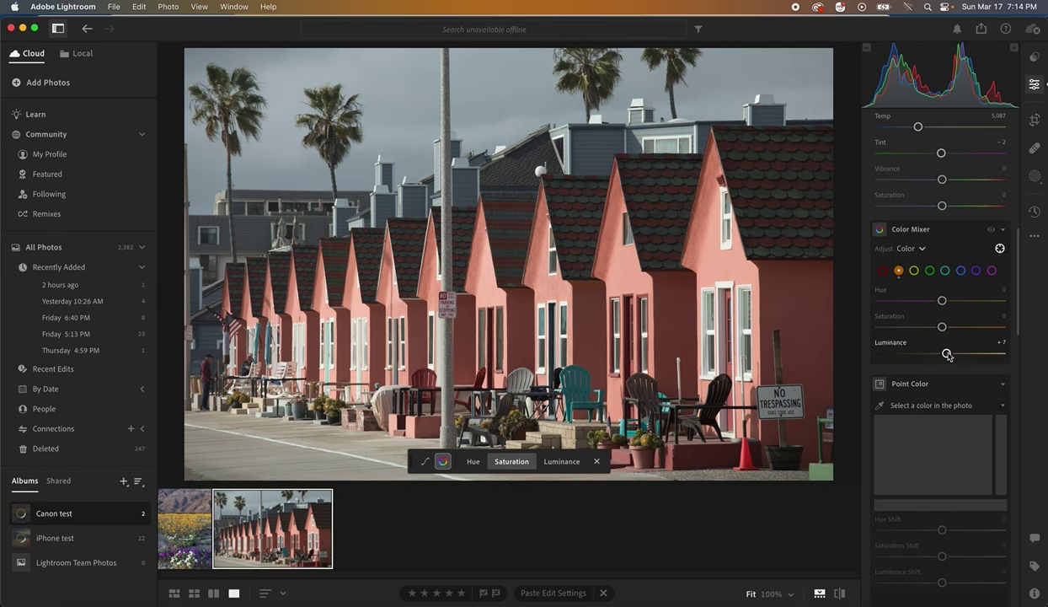
mouse_move(948, 355)
left_mouse_down()
mouse_move(975, 361)
mouse_move(916, 357)
mouse_move(936, 366)
left_mouse_up()
left_click_drag(918, 326, 949, 326)
left_click_drag(942, 300, 947, 301)
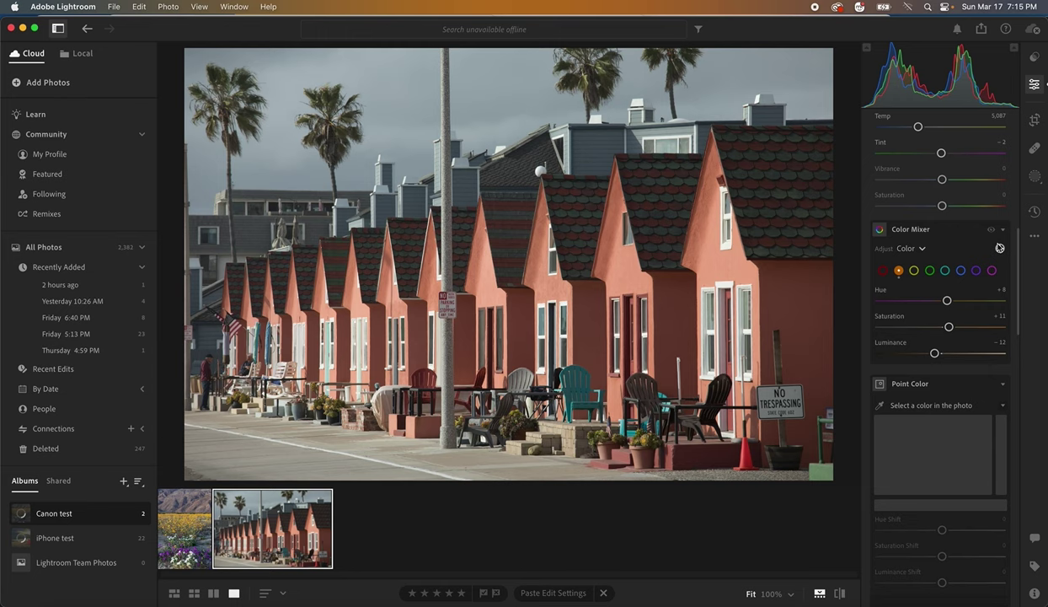
Expand Point Color and sample the bright salmon cottage wall with its eyedropper.
scroll(929, 323, "down", 2)
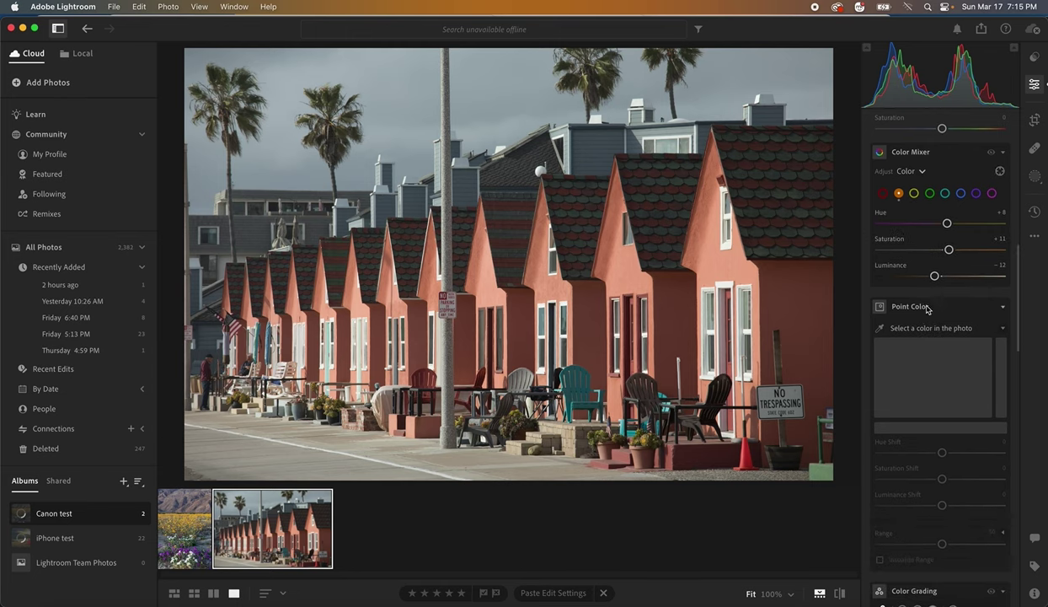
left_click(1004, 310)
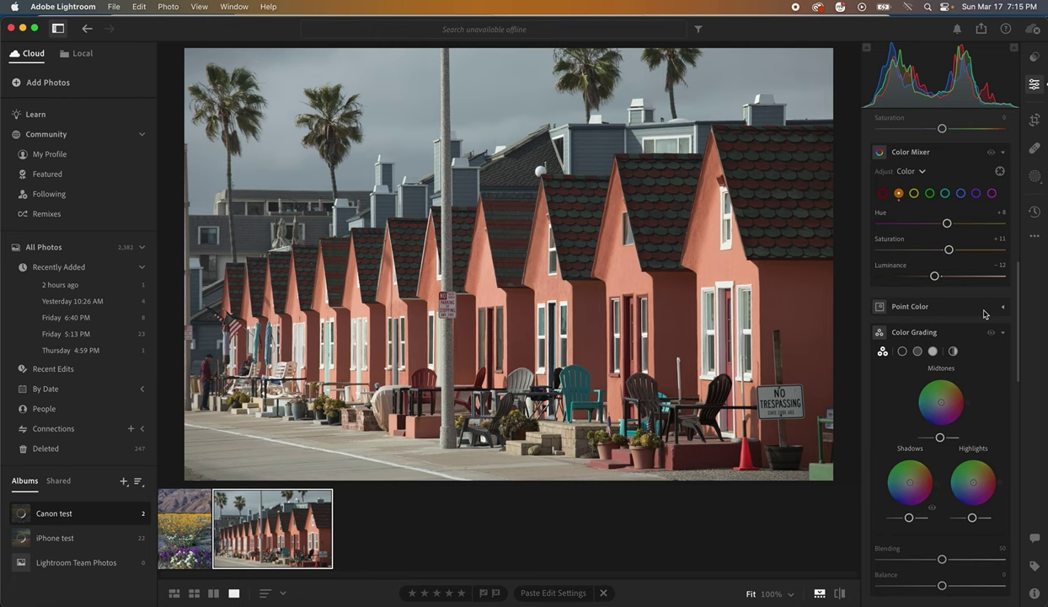
left_click(1005, 310)
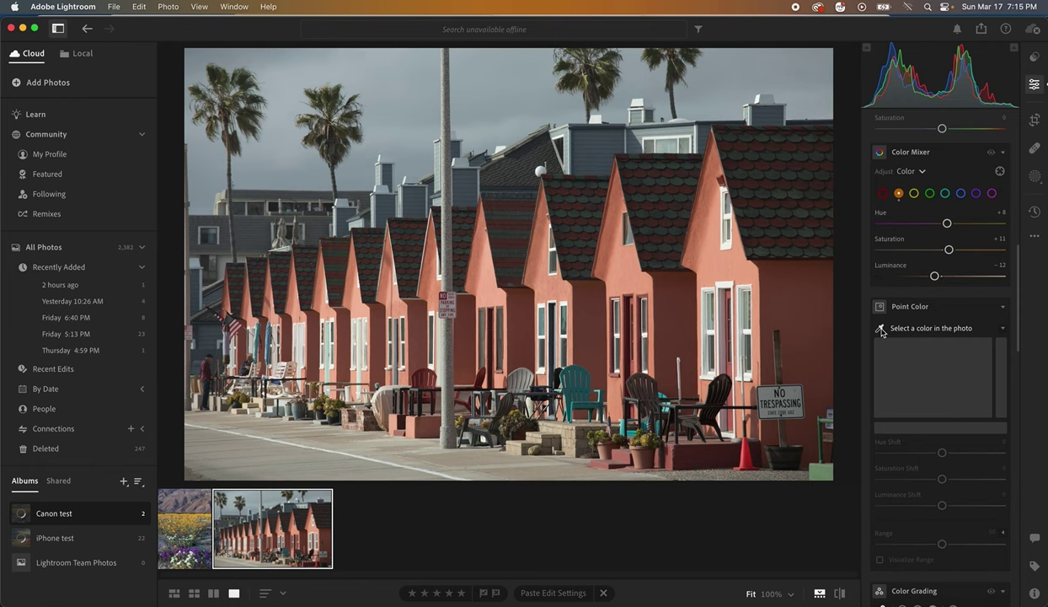
left_click(882, 329)
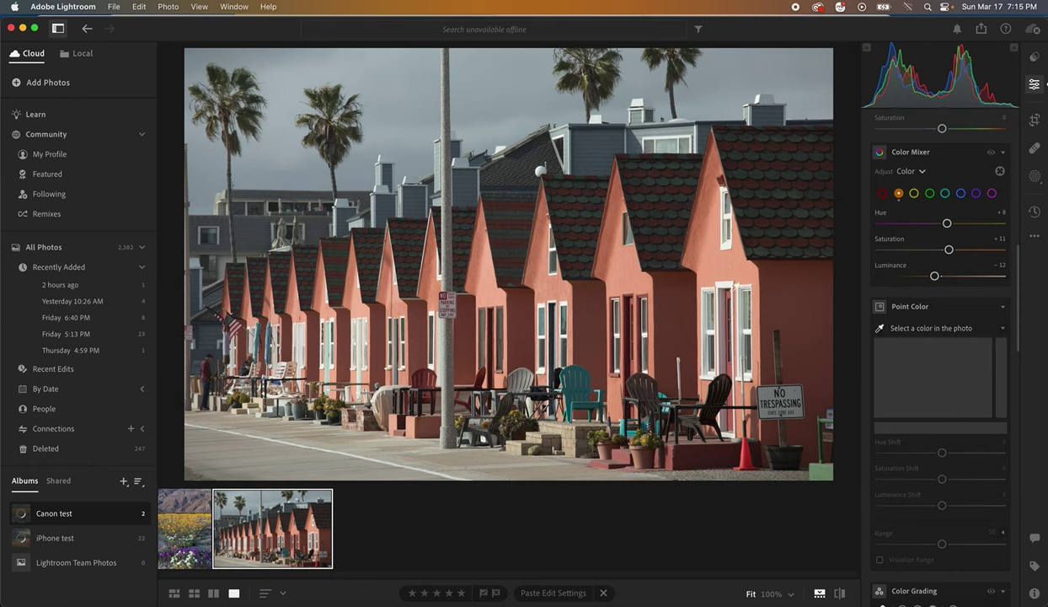
left_click(625, 267)
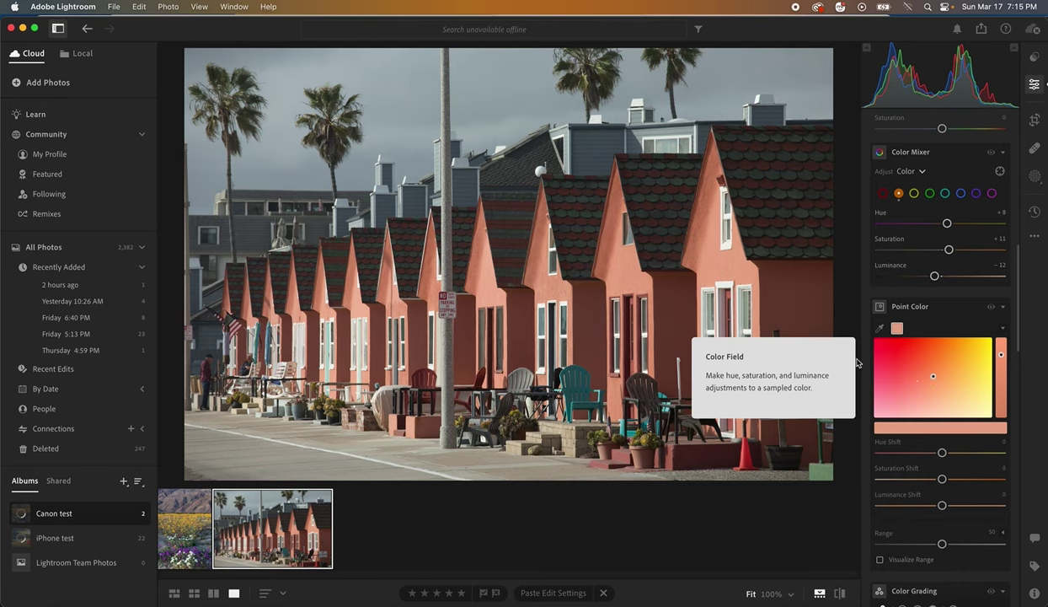
left_click(831, 354)
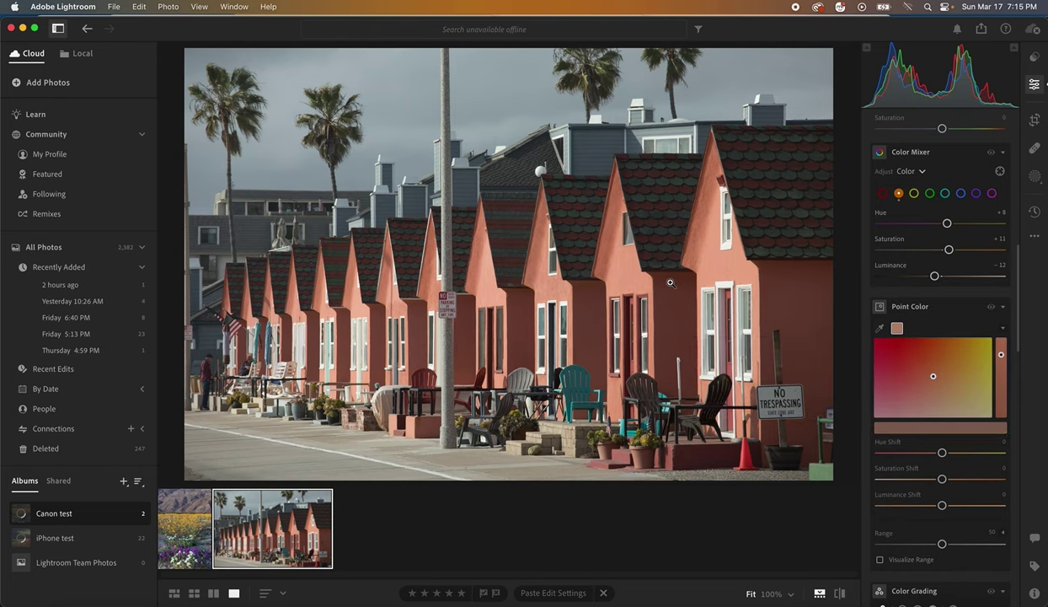
left_click(806, 288)
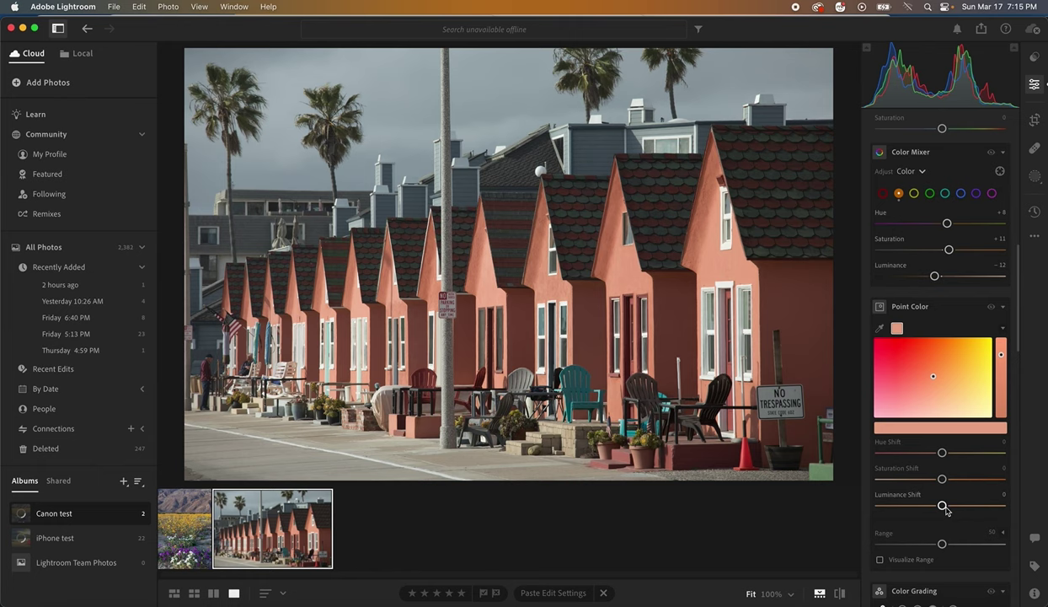
Give the sampled wall colour Saturation Shift +27 and Luminance Shift +5.
mouse_move(942, 504)
left_mouse_down()
mouse_move(919, 506)
mouse_move(977, 507)
mouse_move(915, 507)
mouse_move(950, 506)
mouse_move(944, 479)
mouse_move(975, 479)
mouse_move(938, 479)
mouse_move(953, 479)
mouse_move(961, 489)
mouse_move(946, 486)
mouse_move(962, 504)
mouse_move(919, 504)
mouse_move(971, 514)
mouse_move(912, 509)
mouse_move(983, 506)
mouse_move(926, 516)
mouse_move(971, 519)
mouse_move(933, 523)
left_mouse_up()
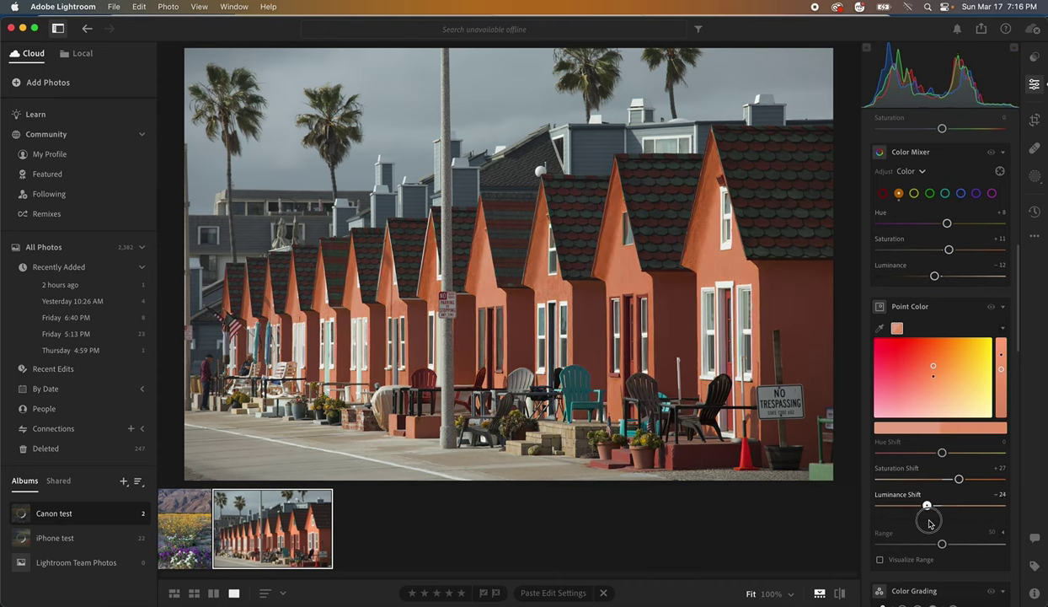
mouse_move(930, 522)
left_mouse_down()
mouse_move(979, 520)
mouse_move(945, 519)
left_mouse_up()
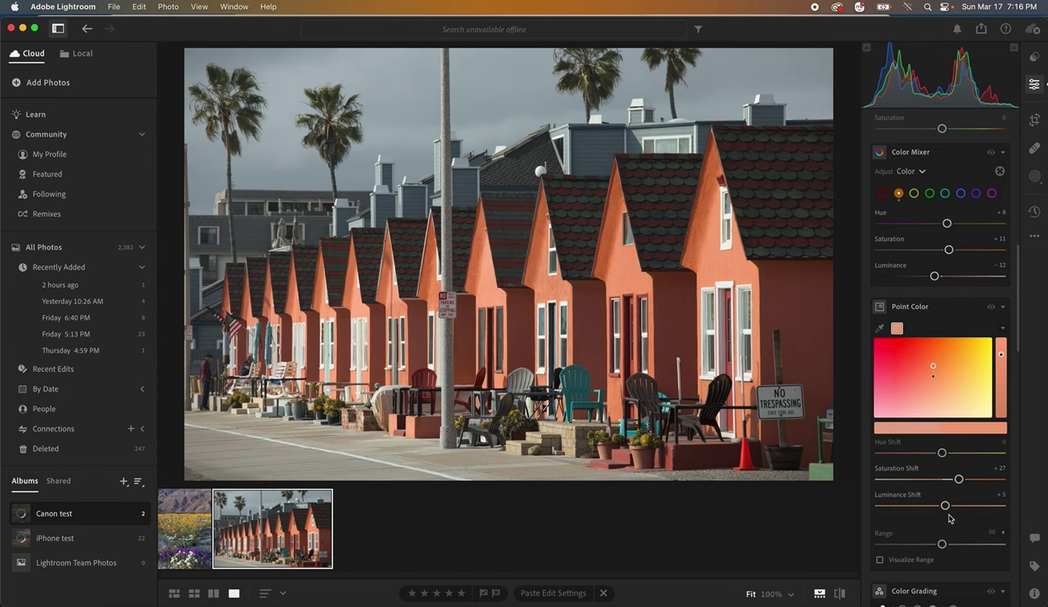
scroll(877, 542, "down", 1)
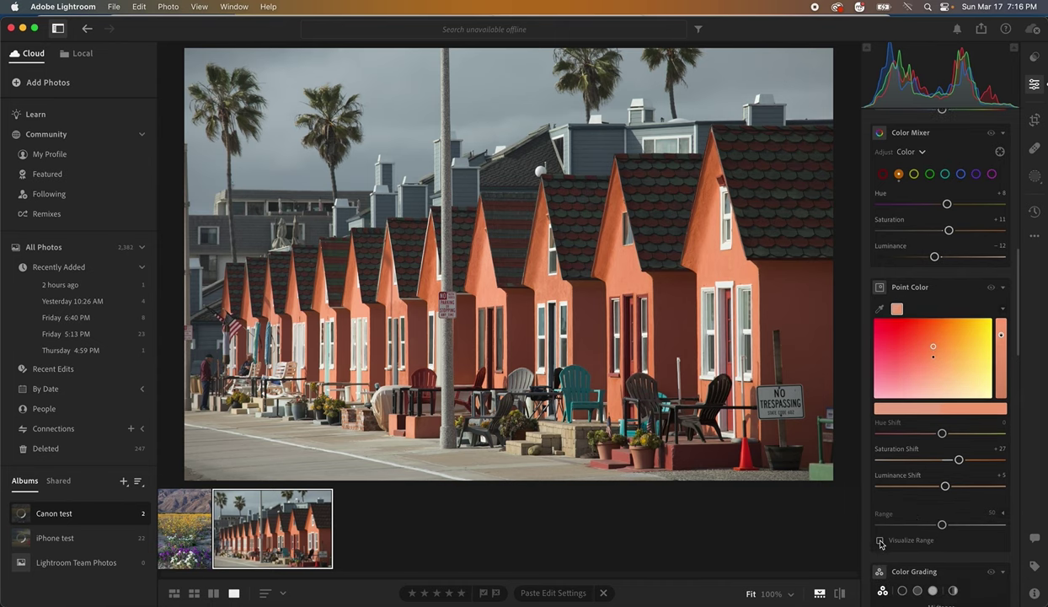
Using Visualize Range, narrow Range to 1 and set Saturation Shift +35, Luminance Shift +11.
left_click(881, 541)
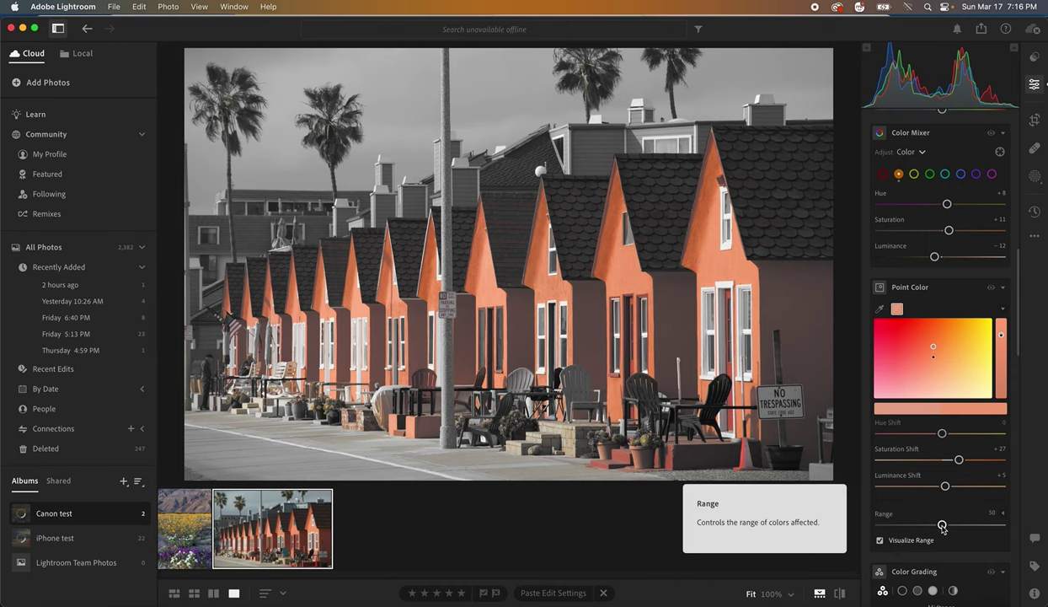
left_click_drag(943, 526, 858, 521)
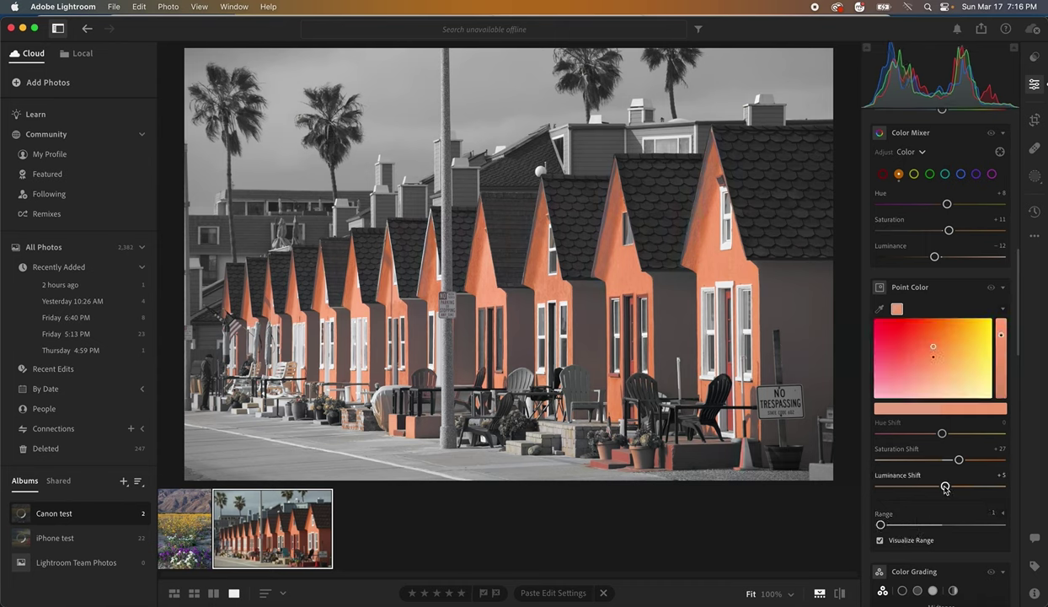
mouse_move(945, 486)
left_mouse_down()
mouse_move(925, 487)
mouse_move(950, 487)
left_mouse_up()
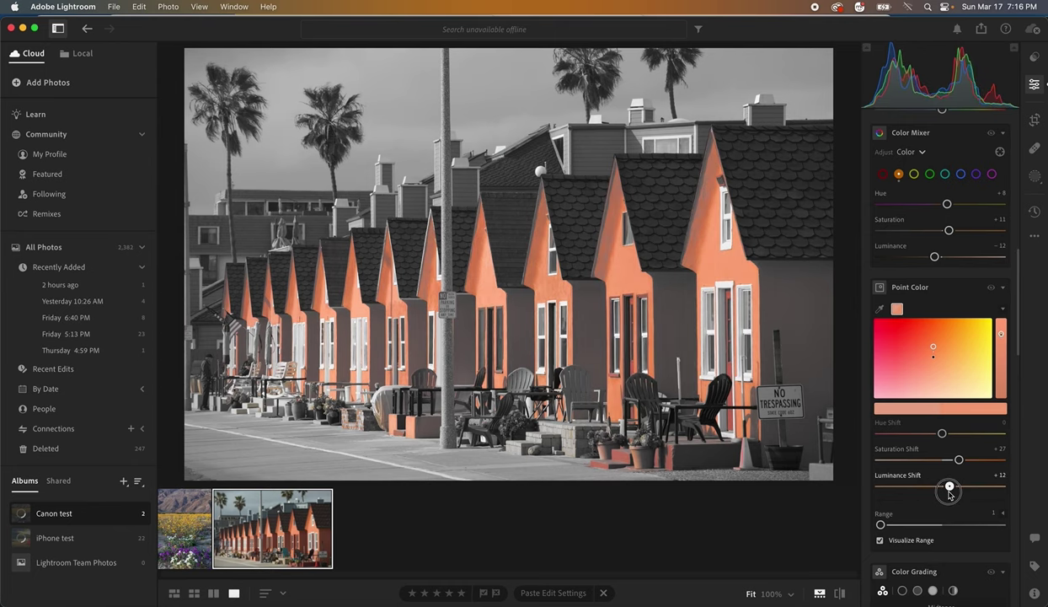
left_click_drag(950, 495, 964, 461)
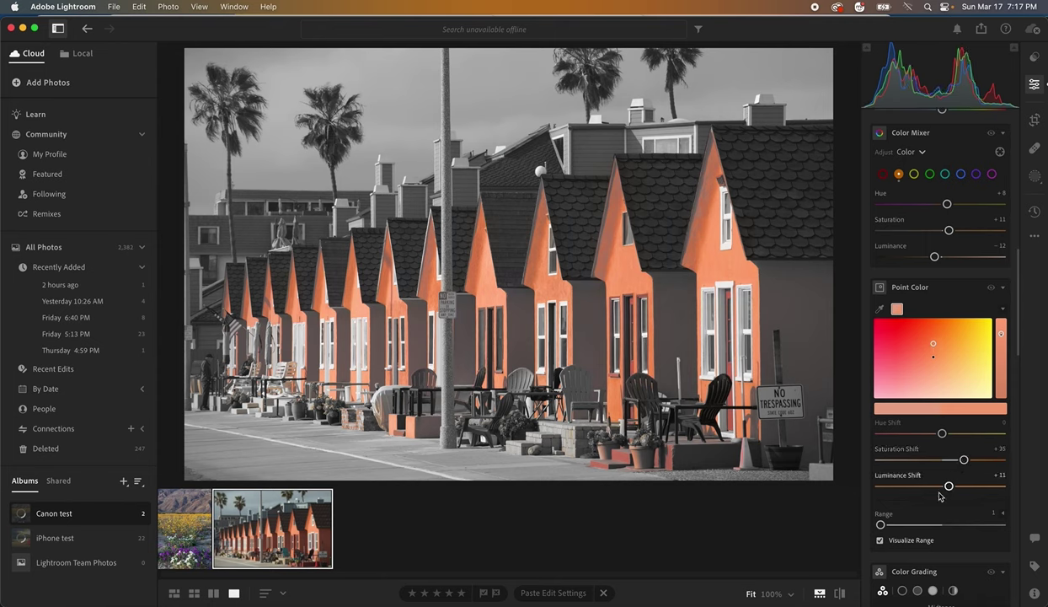
left_click(881, 541)
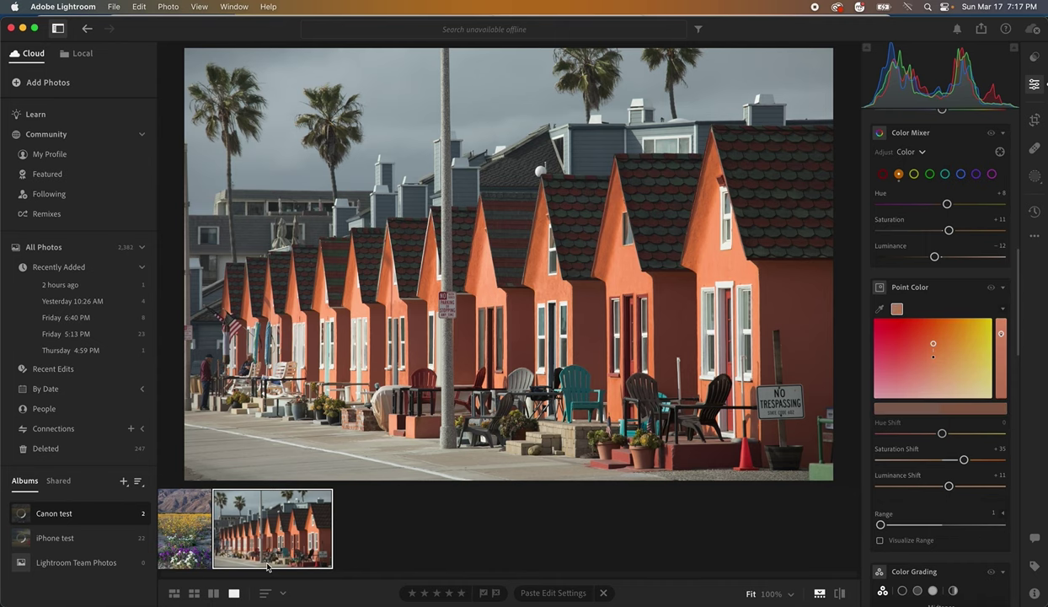
Switch to the desert flower field photo and activate the Point Color eyedropper.
left_click(187, 531)
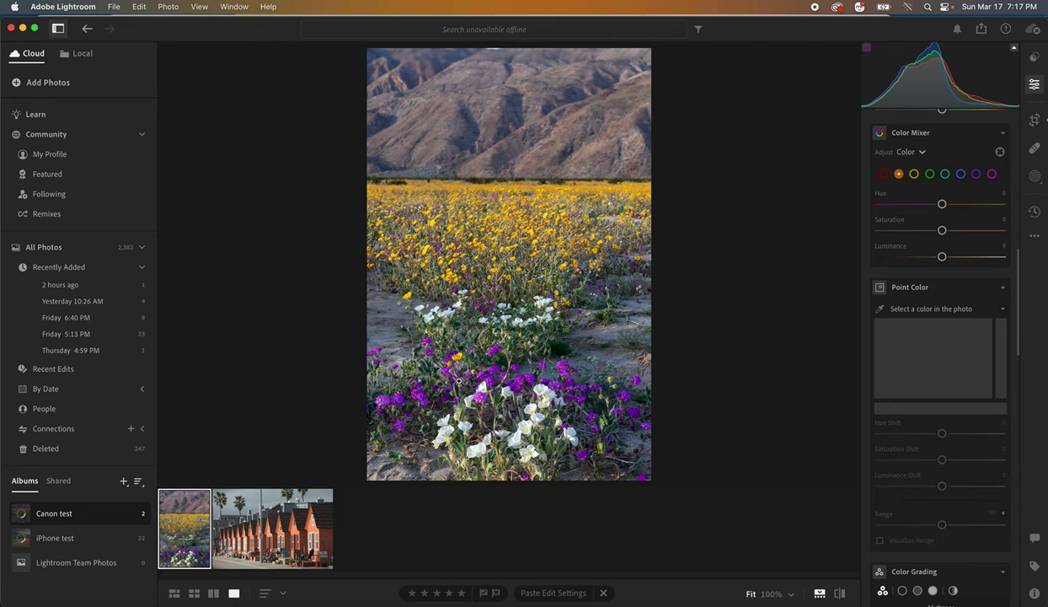
scroll(978, 438, "down", 5)
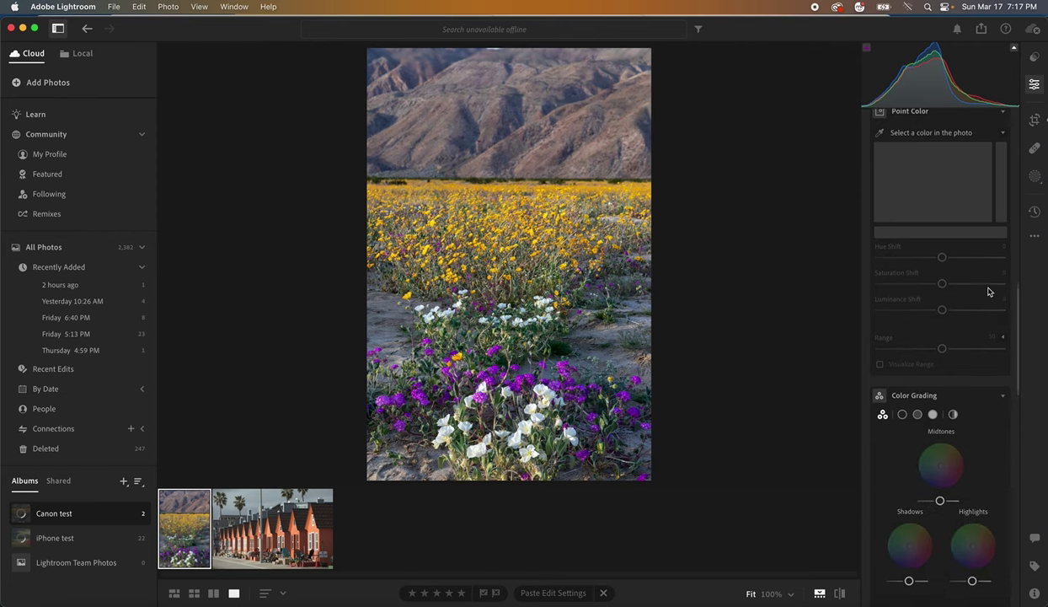
scroll(990, 291, "up", 4)
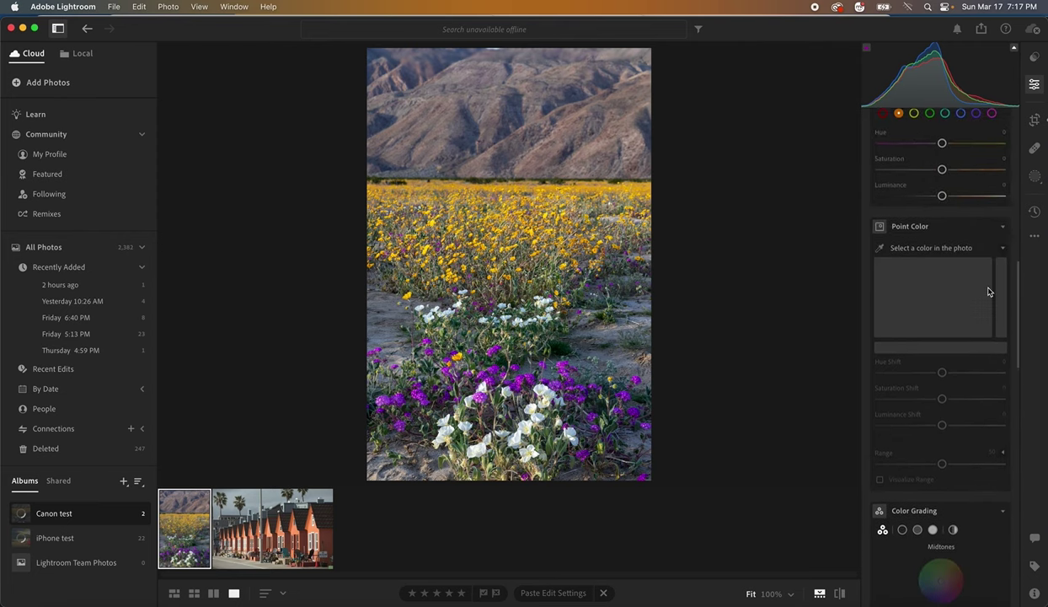
left_click(880, 248)
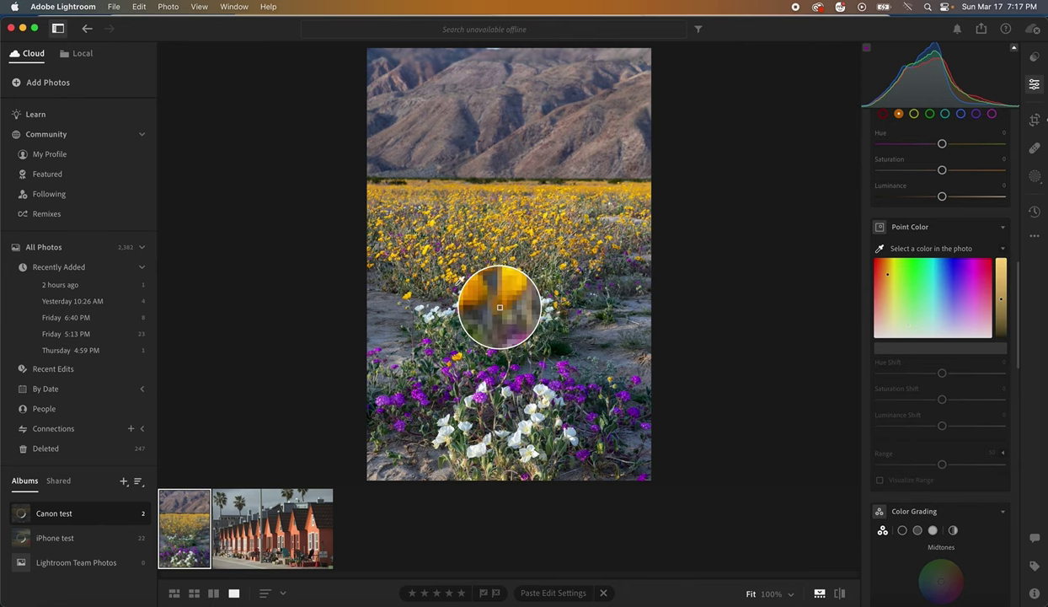
Sample a yellow flower and set Saturation Shift +27, Luminance Shift +17.
left_click(405, 296)
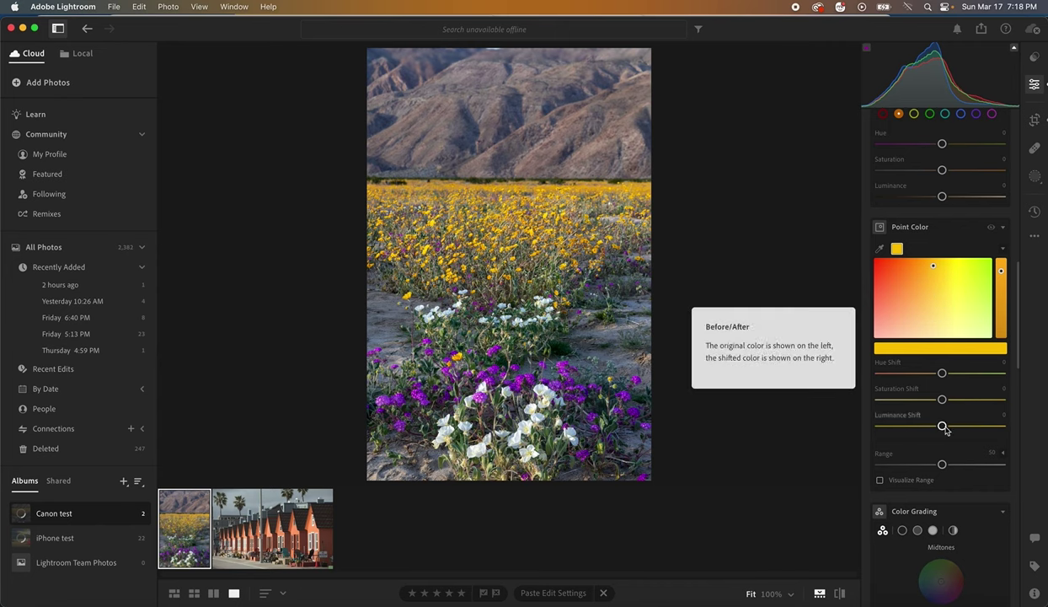
left_click_drag(943, 426, 961, 407)
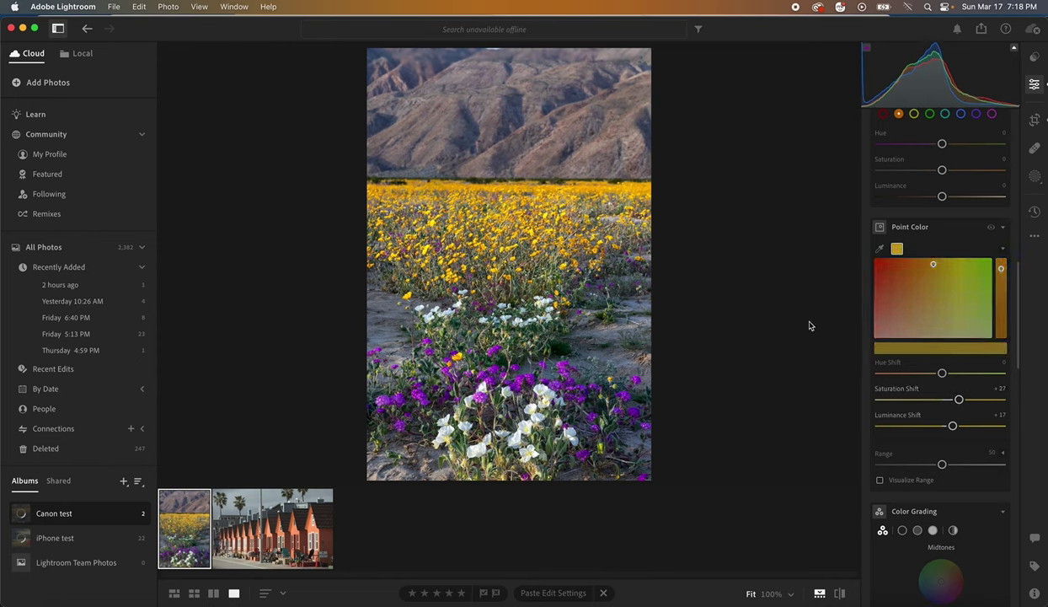
left_click(880, 248)
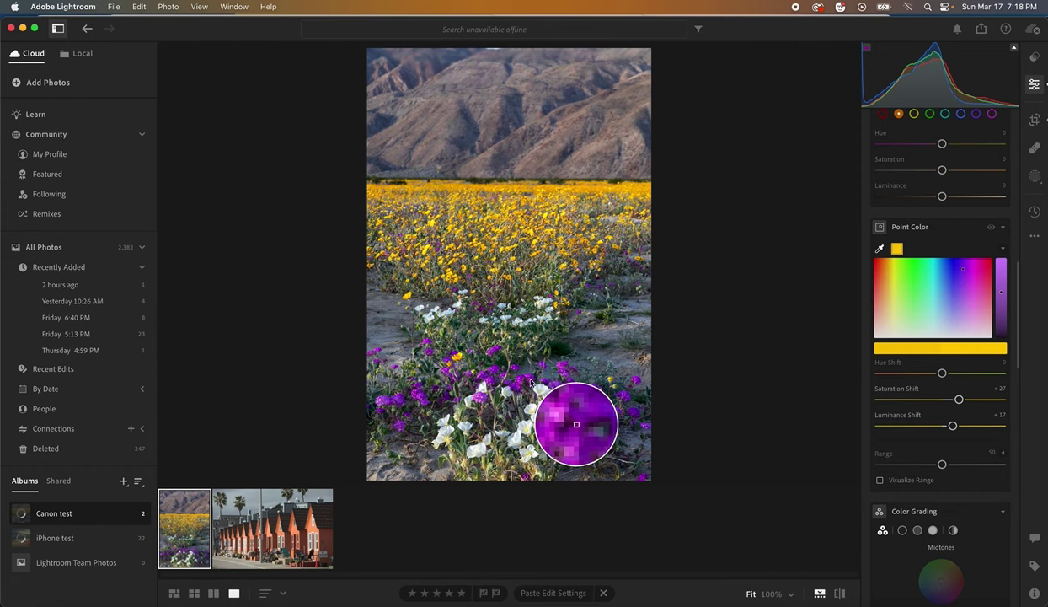
Sample a purple flower and set Saturation Shift +19, Luminance Shift +31.
left_click(576, 424)
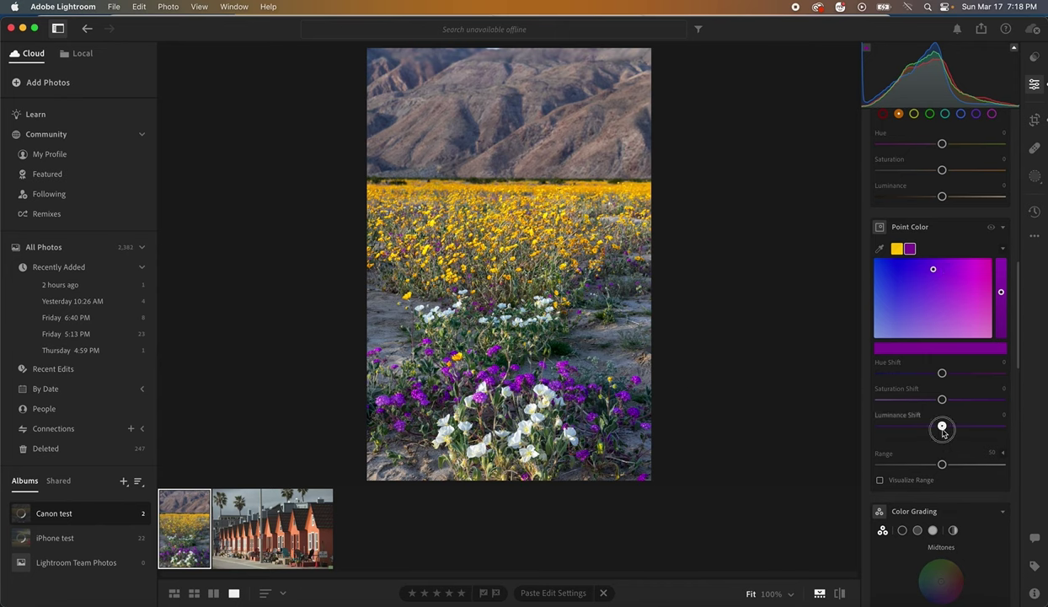
left_click_drag(942, 426, 955, 403)
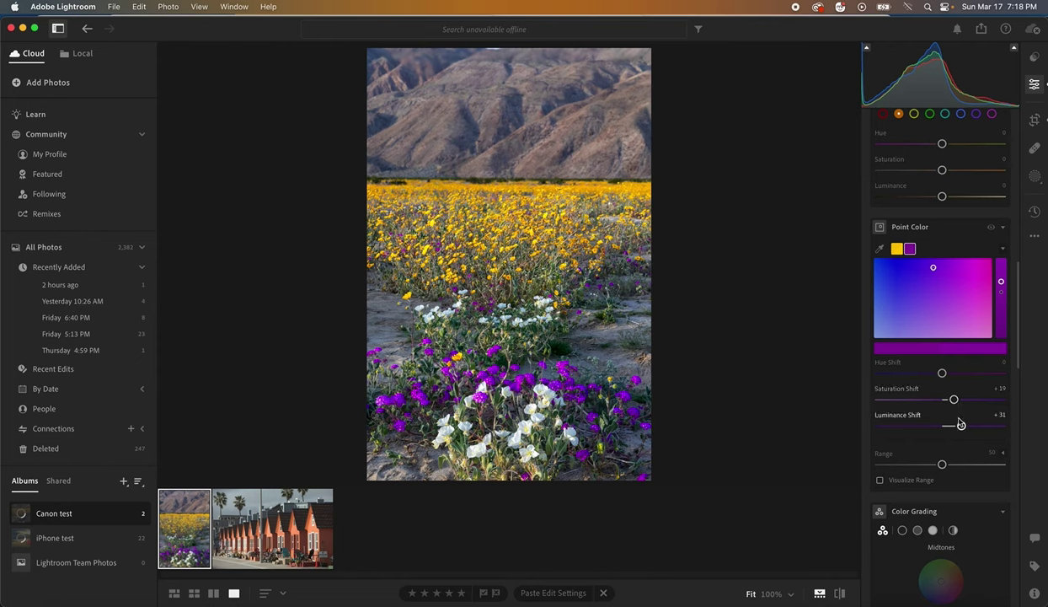